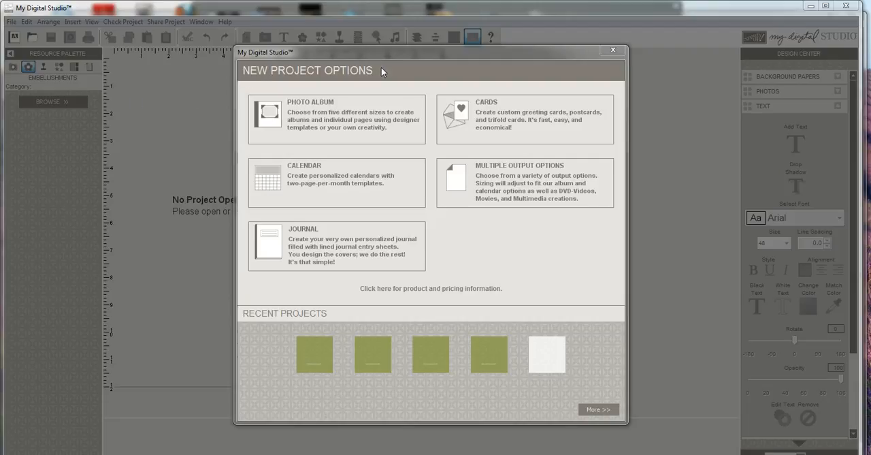
# Step: Start a 12" x 12" square photo album from the designer template Christmas Jingle - 12x12 album
pyautogui.click(312, 122)
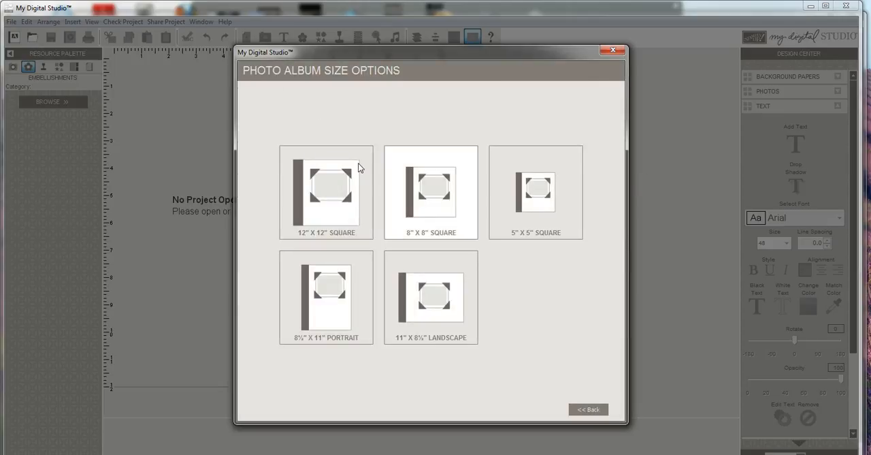
pyautogui.click(325, 200)
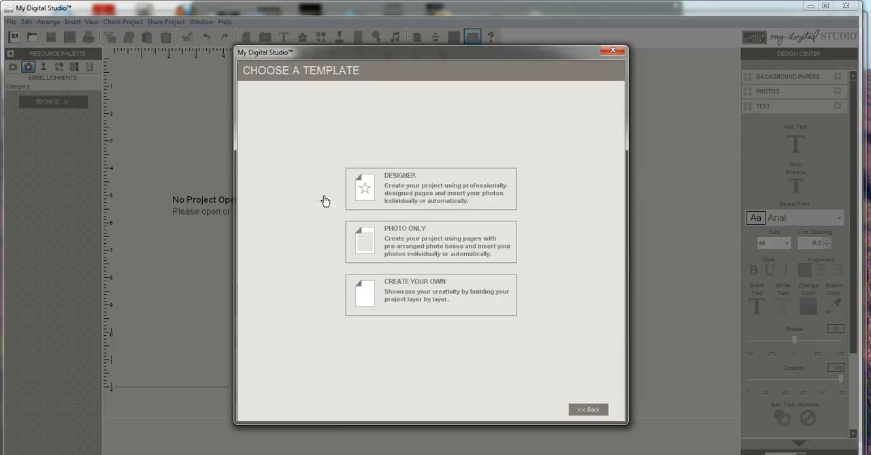
pyautogui.click(435, 196)
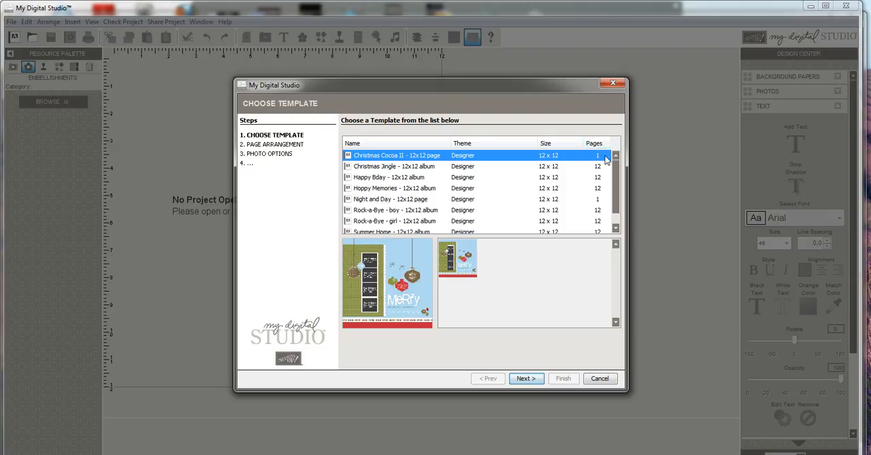
pyautogui.click(387, 170)
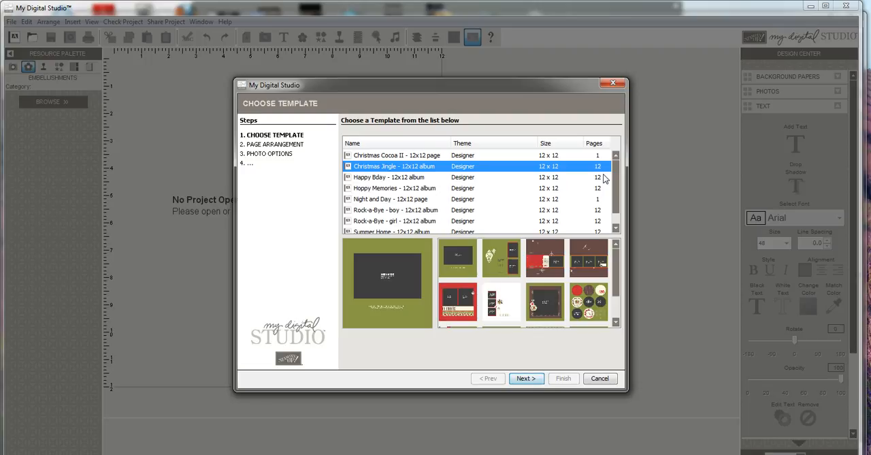
pyautogui.click(532, 383)
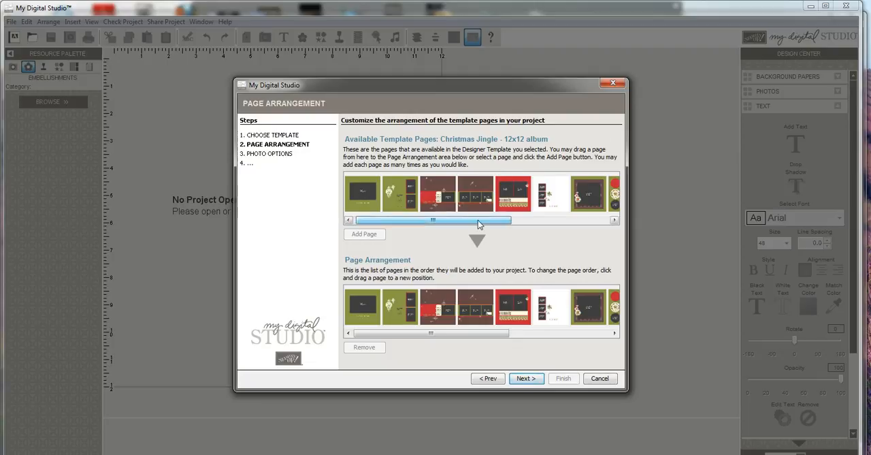
# Step: Create the project with the template's existing page arrangement, Pick and Click photo insertion and the suggested project name
pyautogui.moveTo(476, 220); pyautogui.dragTo(367, 223)
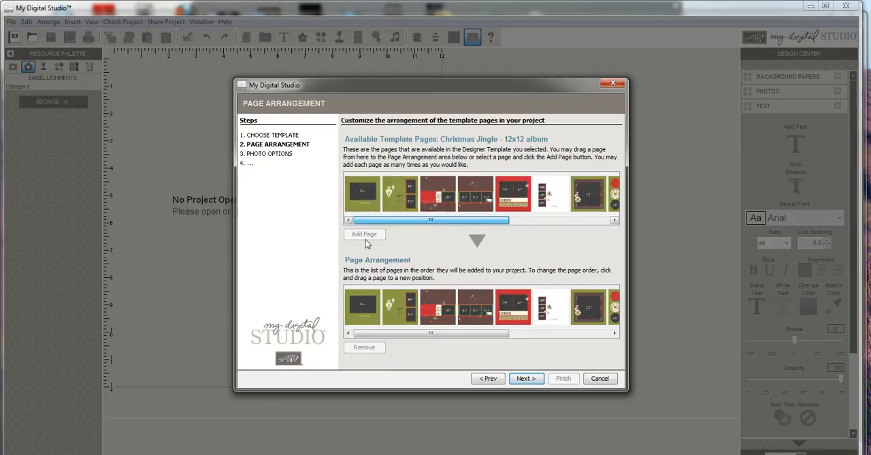
pyautogui.click(401, 316)
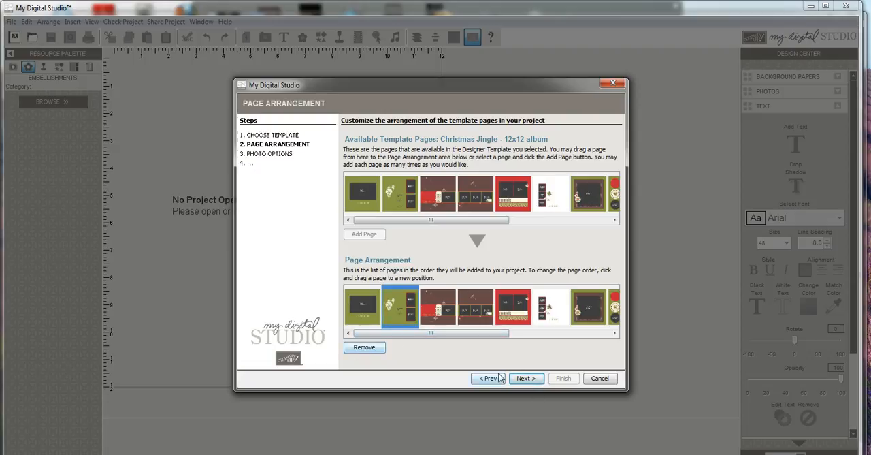
pyautogui.click(534, 381)
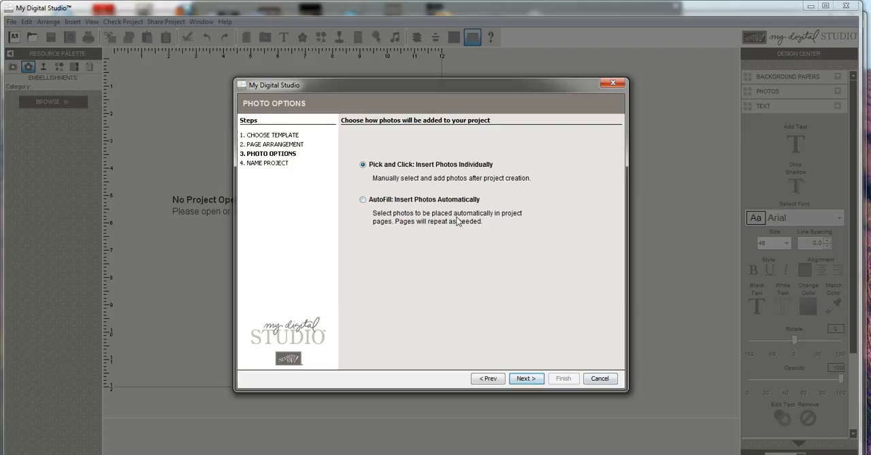
pyautogui.click(529, 381)
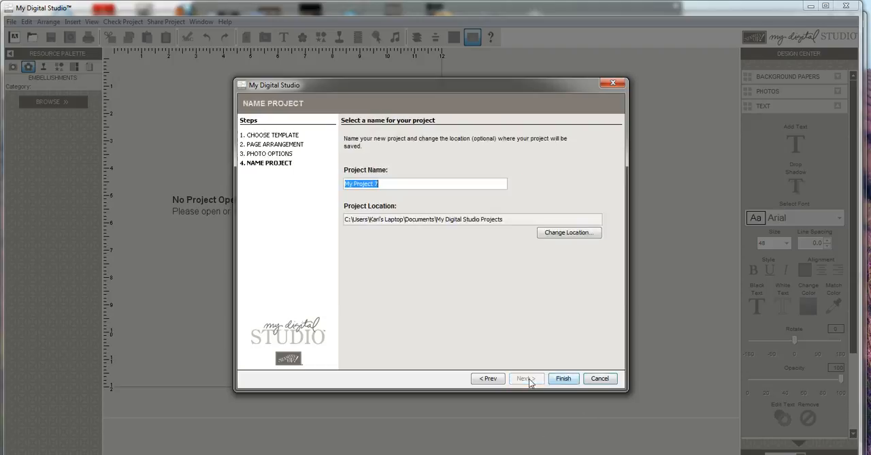
pyautogui.click(563, 379)
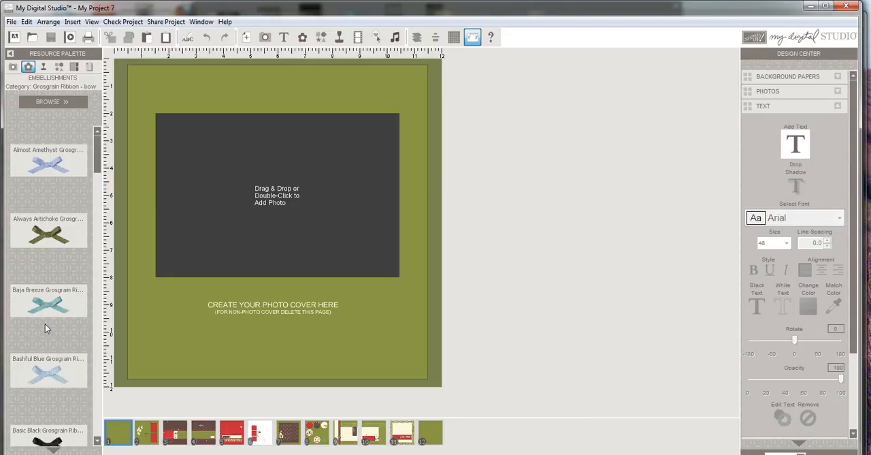
# Step: Place the photo downlod 11311 012.JPG in the large photo box on page 11
pyautogui.click(212, 438)
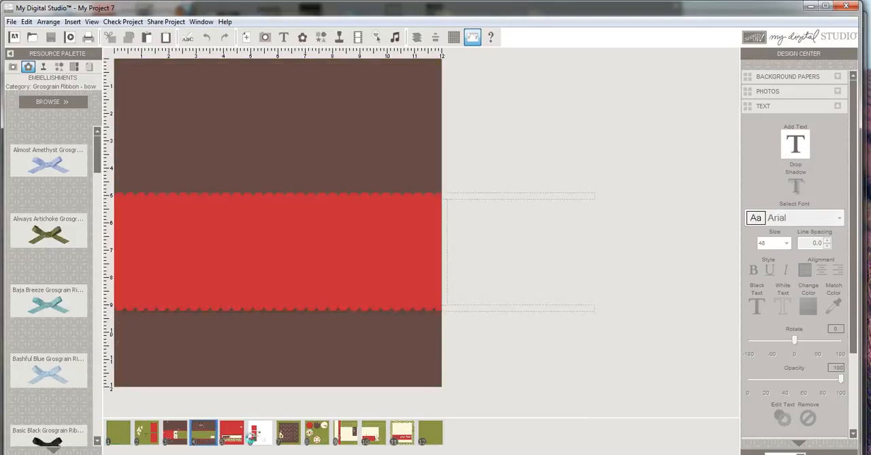
pyautogui.click(260, 433)
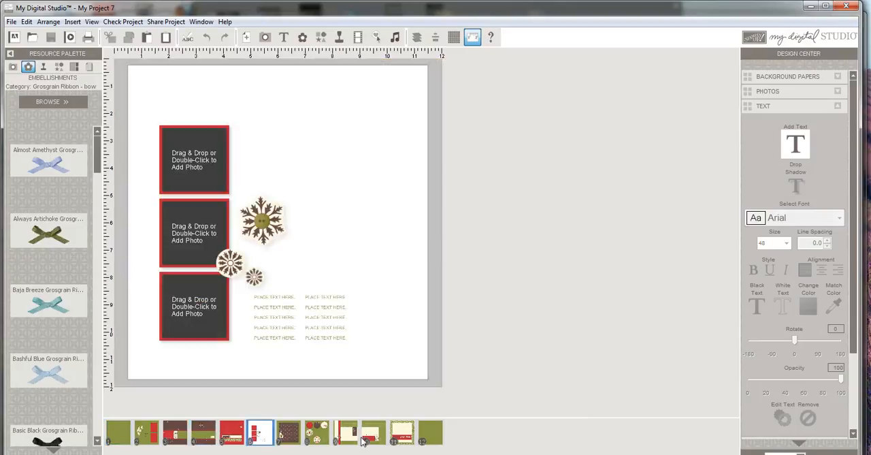
pyautogui.click(400, 437)
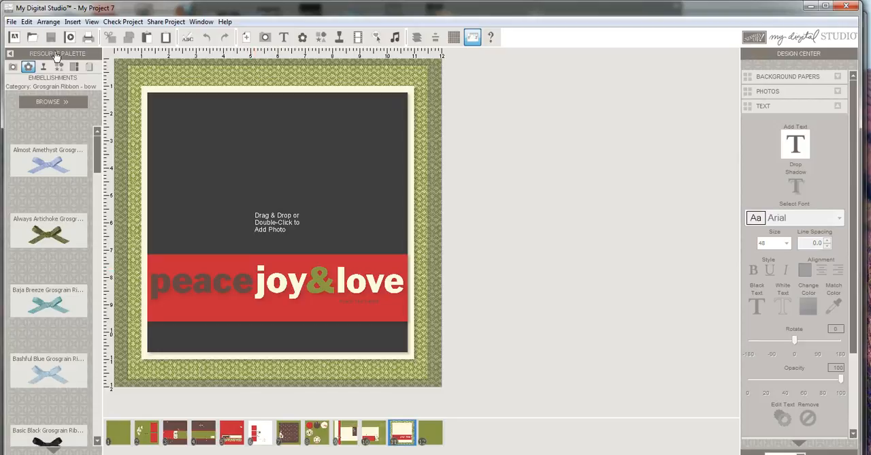
pyautogui.click(13, 66)
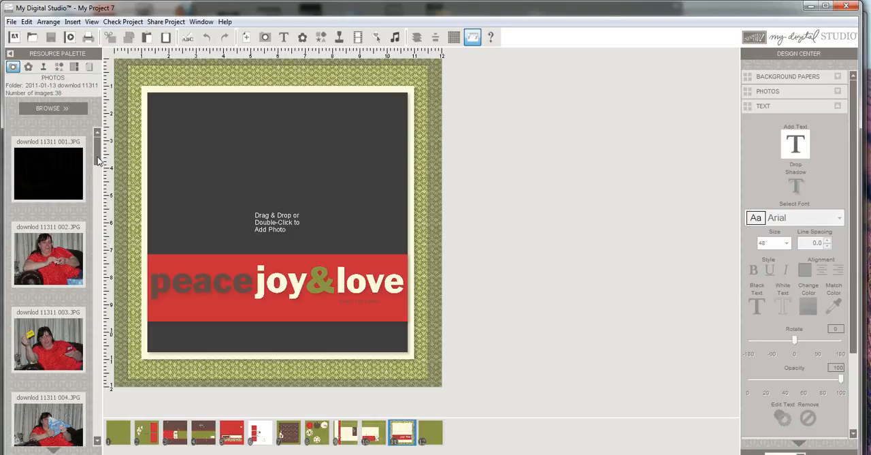
pyautogui.moveTo(97, 160); pyautogui.dragTo(96, 243)
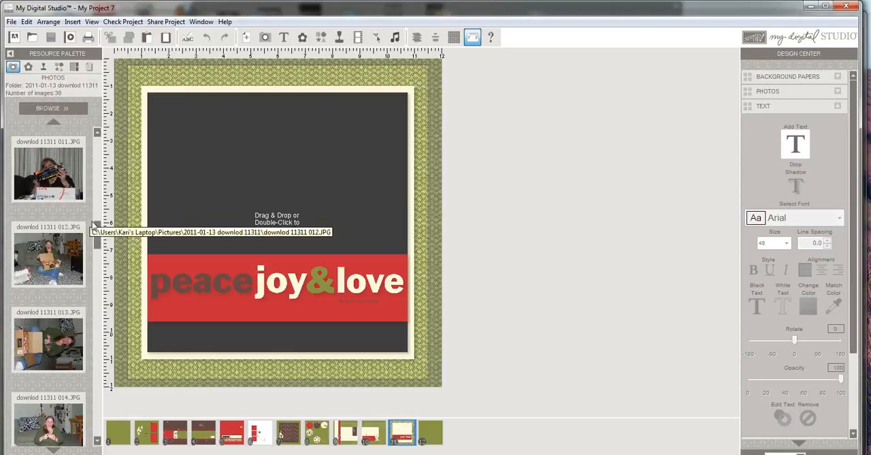
pyautogui.moveTo(48, 258); pyautogui.dragTo(245, 210)
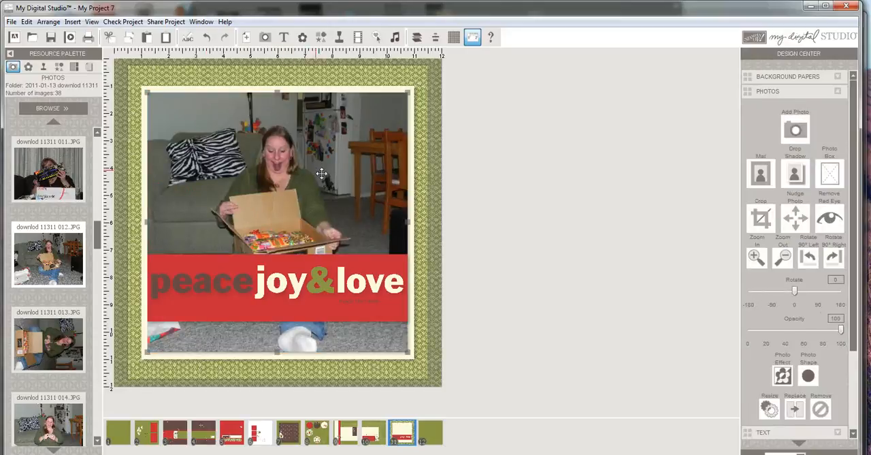
# Step: Delete the words "peace", "&" and "love" and the small text box from the red strip, keeping "joy"
pyautogui.click(190, 280)
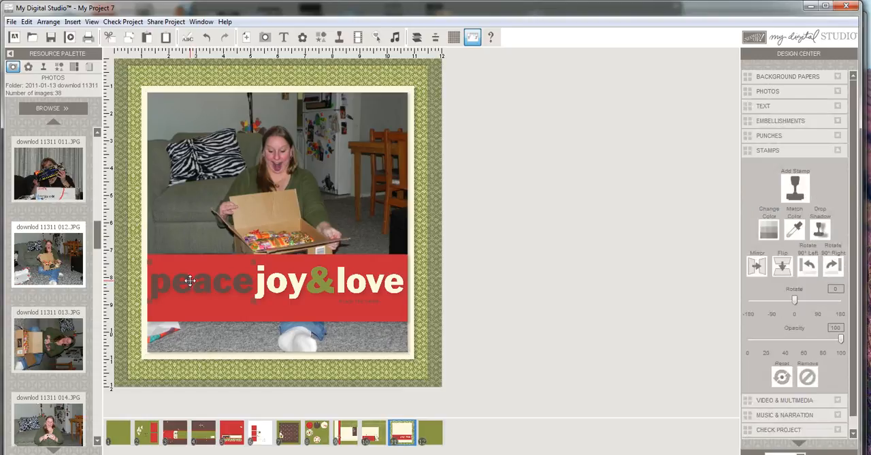
pyautogui.press('Delete')
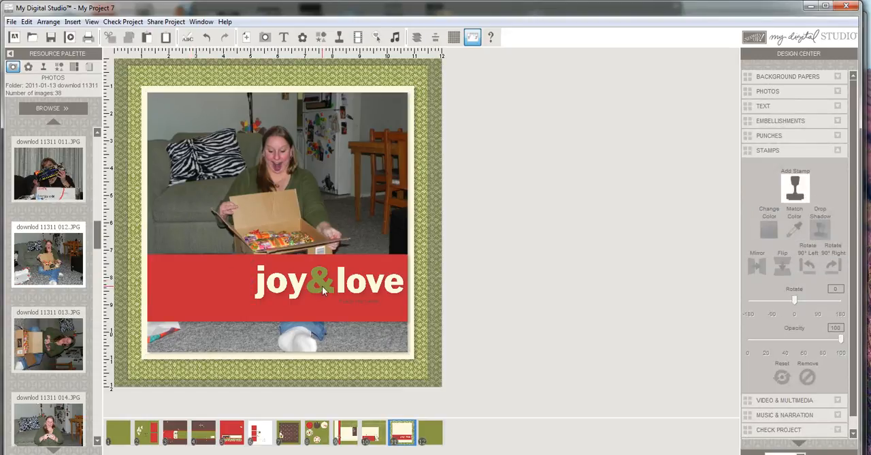
pyautogui.click(322, 285)
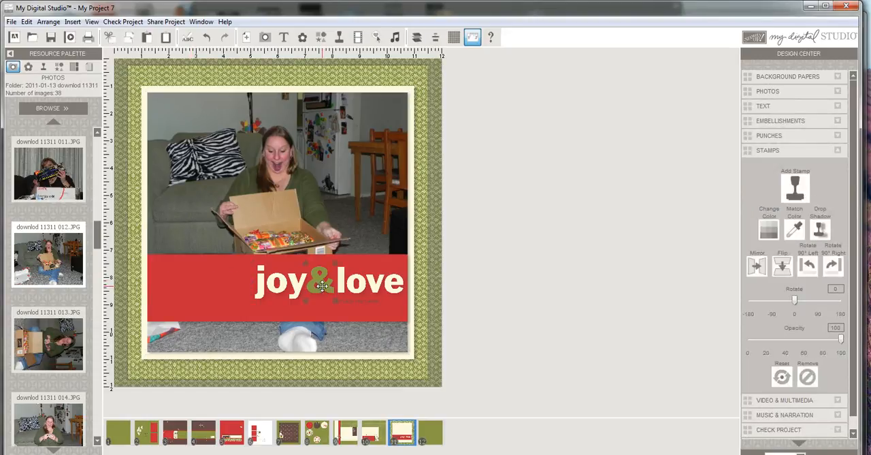
pyautogui.press('Delete')
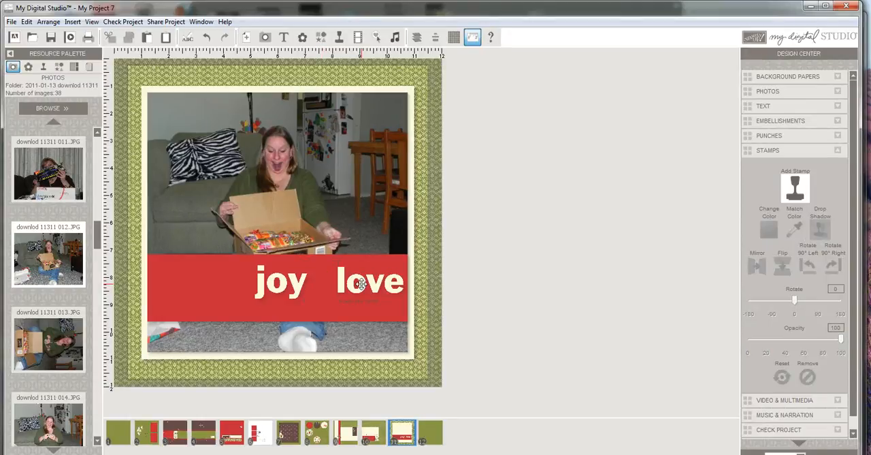
pyautogui.click(361, 285)
pyautogui.press('Delete')
pyautogui.click(356, 300)
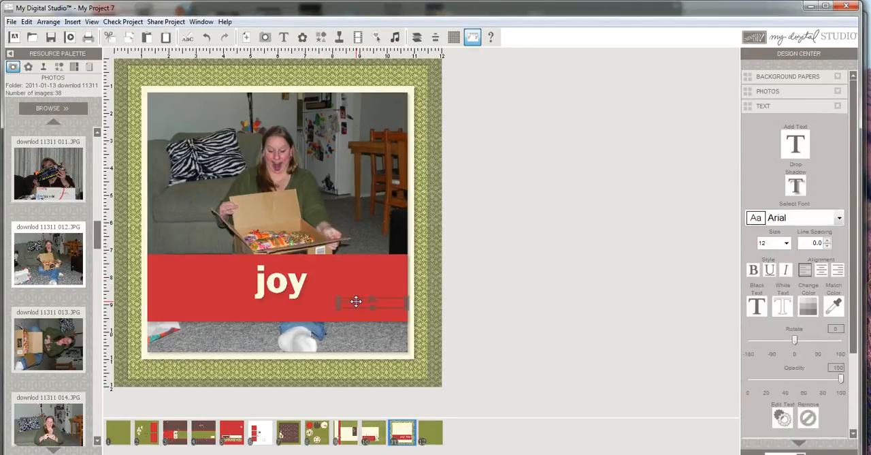
pyautogui.press('Delete')
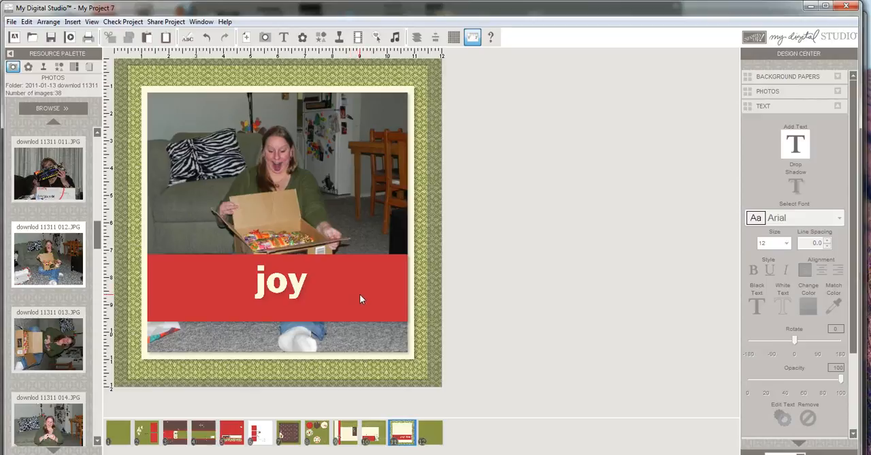
# Step: Move the red strip down flush with the photo's lower edge and reposition the word "joy" on it
pyautogui.click(359, 294)
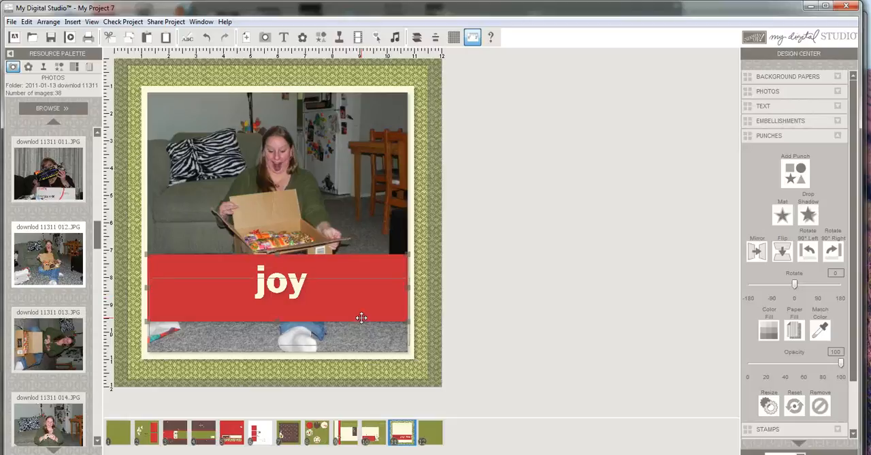
pyautogui.moveTo(360, 326); pyautogui.dragTo(359, 319)
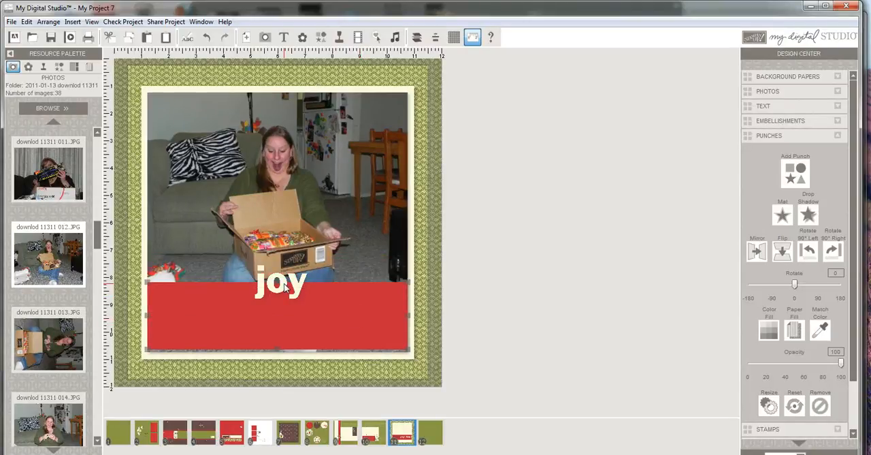
pyautogui.click(282, 284)
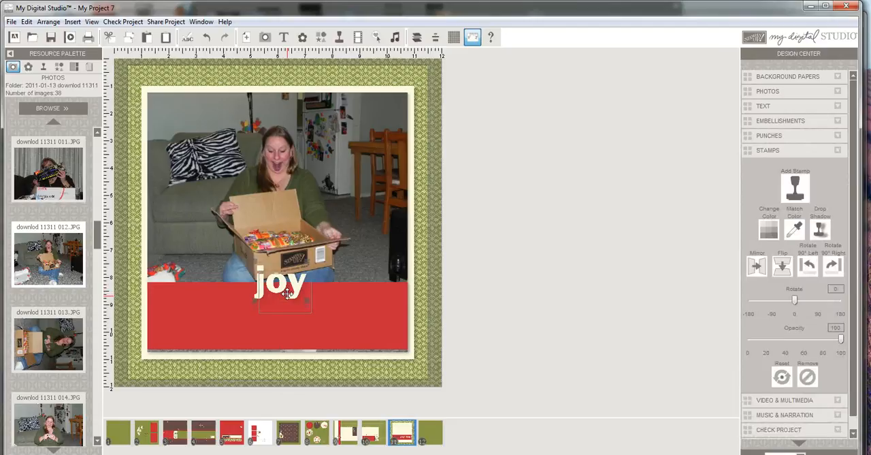
pyautogui.moveTo(281, 284); pyautogui.dragTo(286, 318)
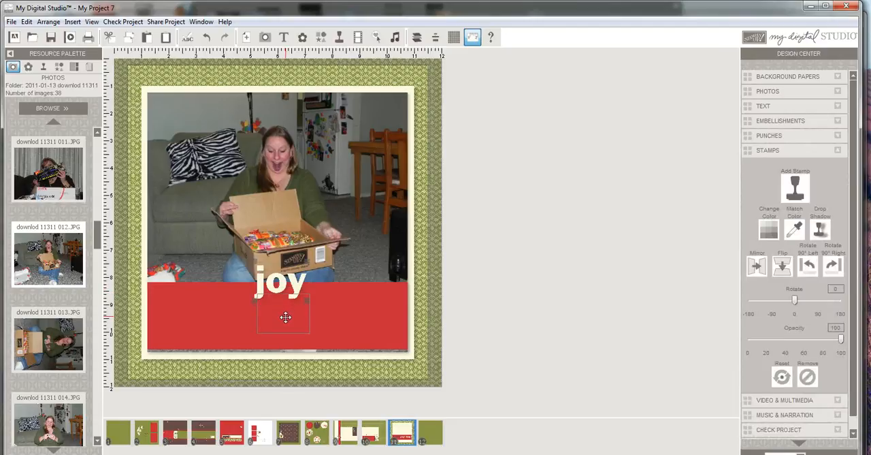
pyautogui.click(367, 322)
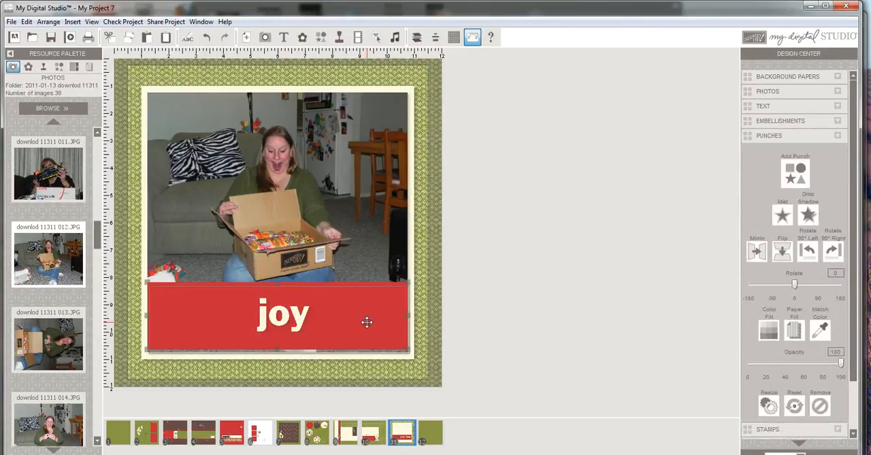
pyautogui.hotkey('ctrl', 'z')
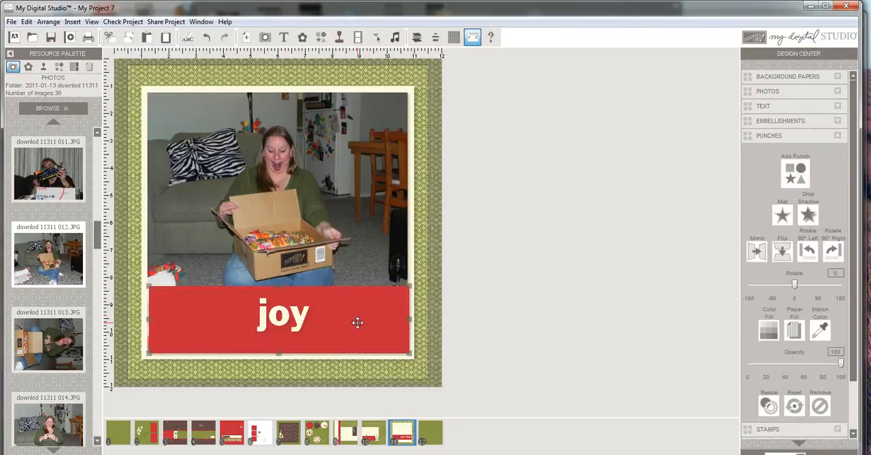
pyautogui.moveTo(358, 323); pyautogui.dragTo(355, 321)
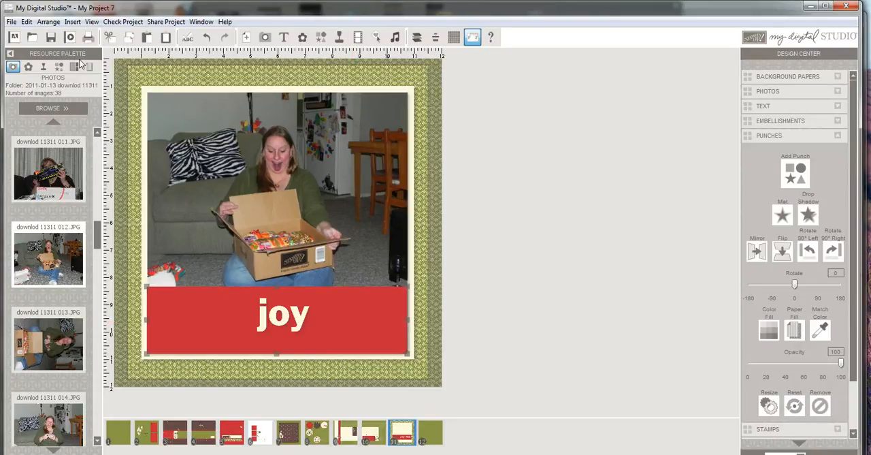
# Step: Add the Very Vanilla ribbon from the Grosgrain Ribbon embellishments across the upper edge of the red strip
pyautogui.click(29, 67)
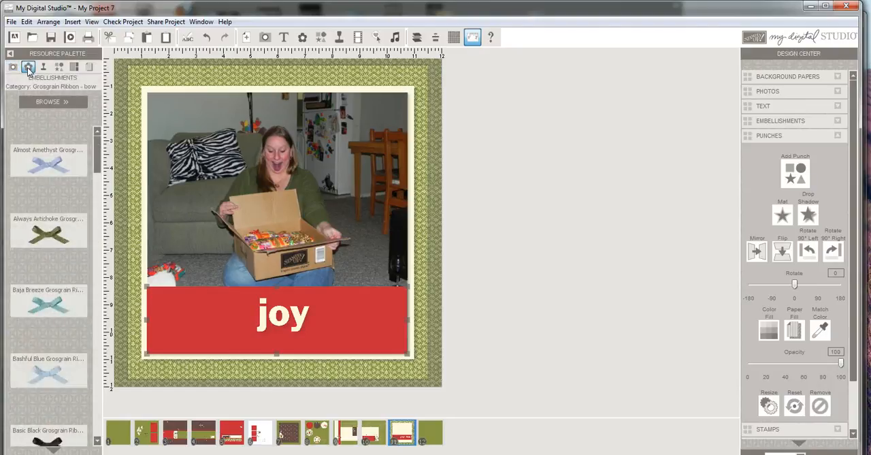
pyautogui.click(45, 102)
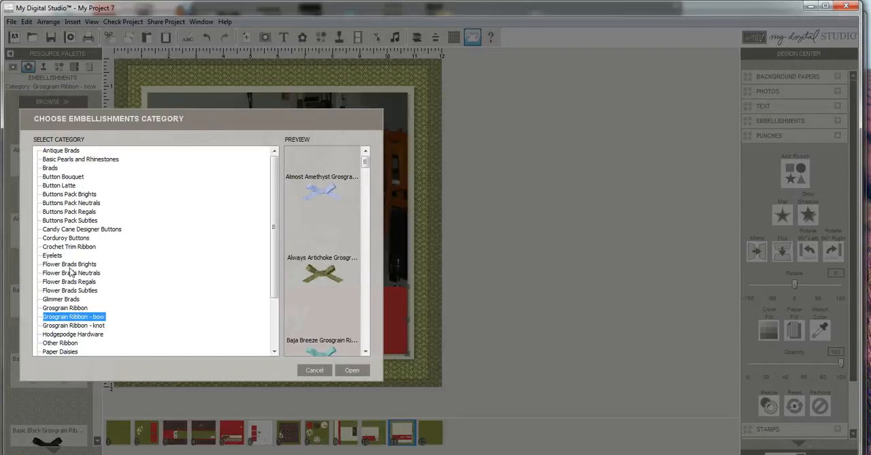
pyautogui.click(72, 310)
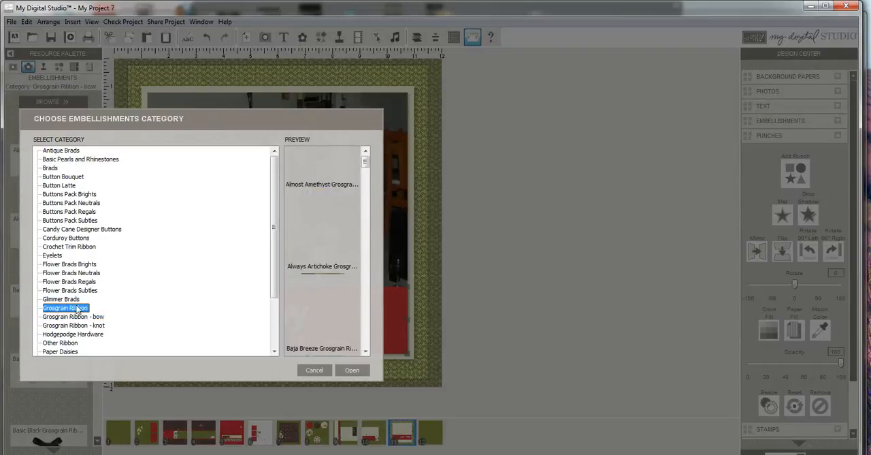
pyautogui.click(351, 368)
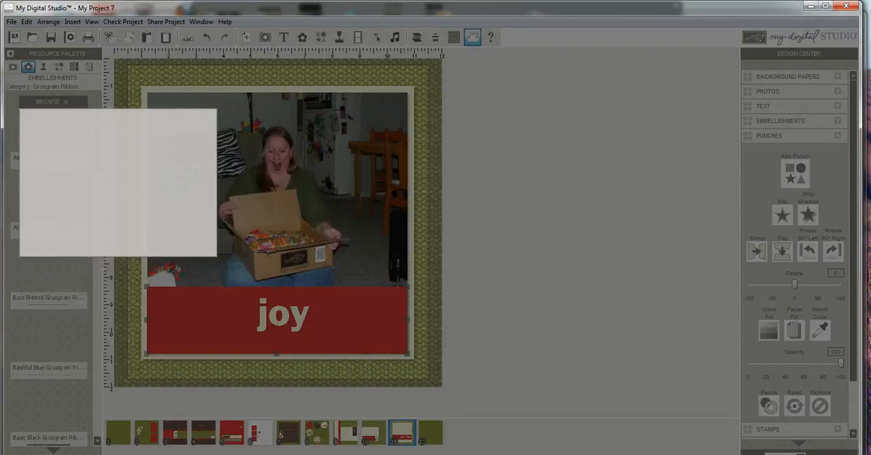
pyautogui.moveTo(97, 153); pyautogui.dragTo(97, 416)
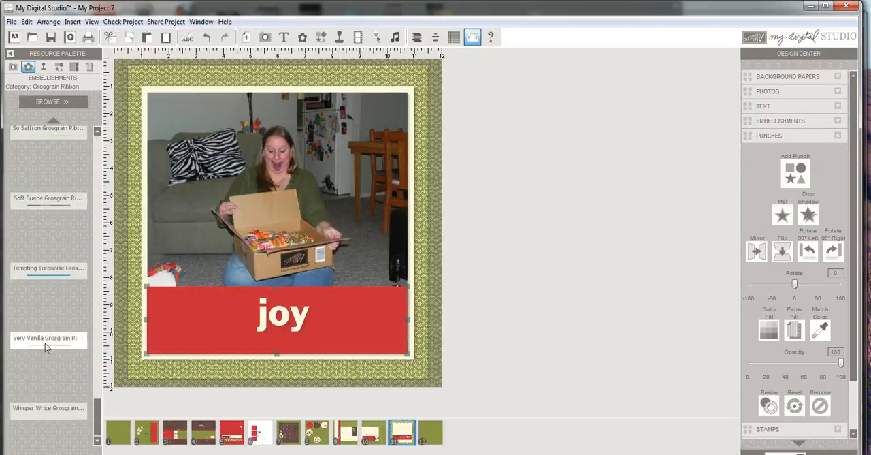
pyautogui.click(265, 289)
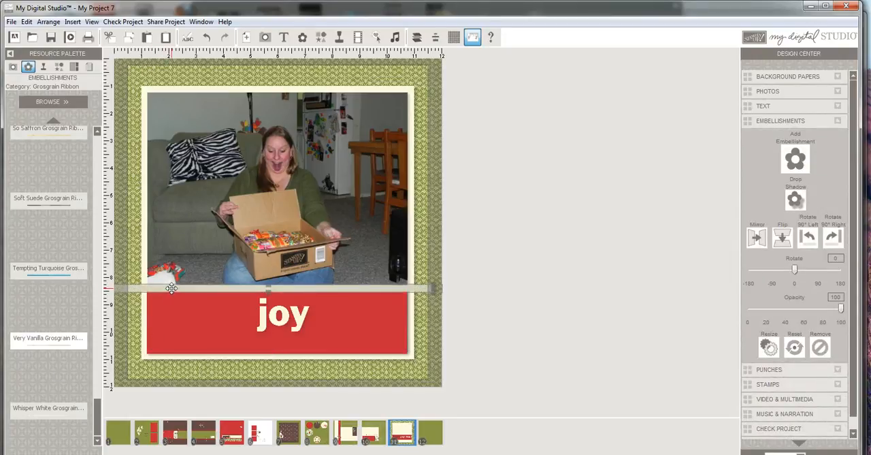
# Step: Fine-tune the vanilla ribbon's position so it spans the page width over the seam between the photo and the red strip
pyautogui.moveTo(164, 288); pyautogui.dragTo(171, 287)
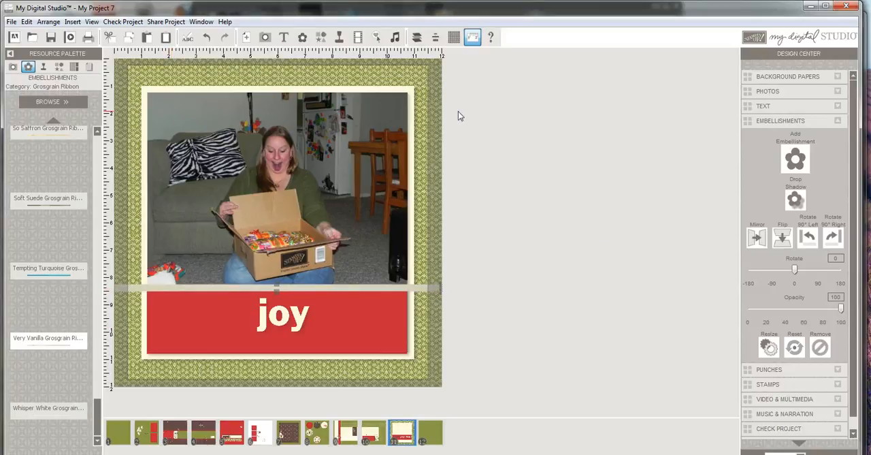
pyautogui.moveTo(285, 287); pyautogui.dragTo(293, 286)
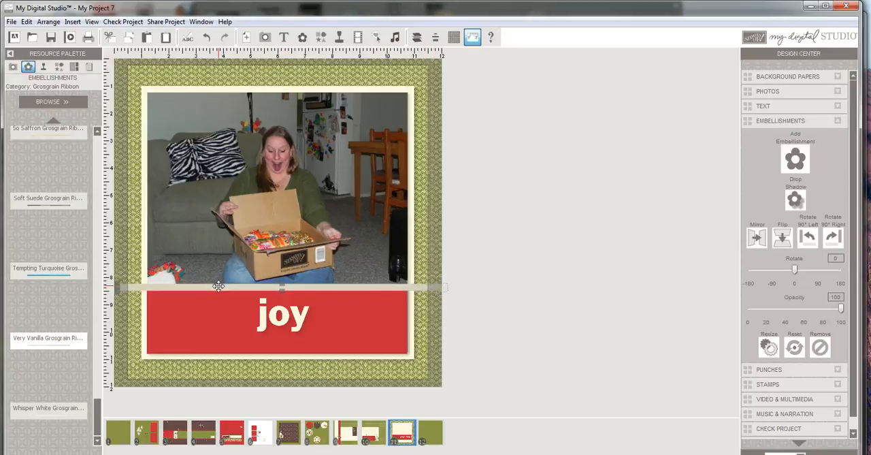
pyautogui.moveTo(219, 286); pyautogui.dragTo(212, 286)
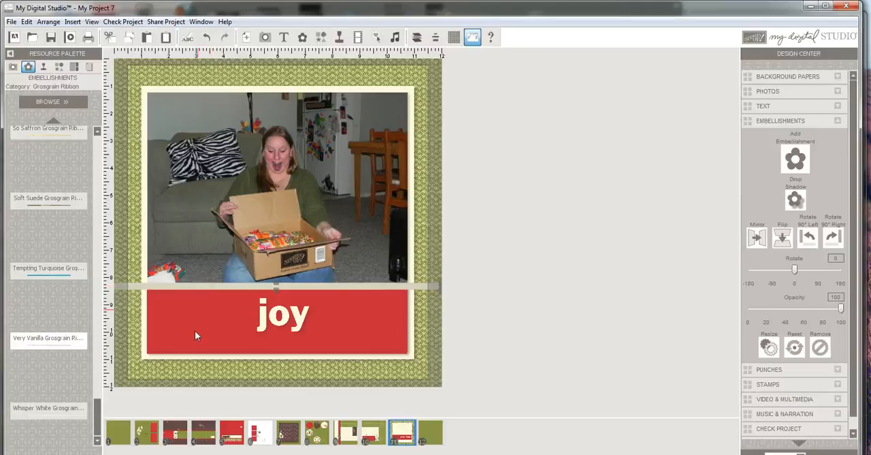
# Step: Add the Very Vanilla bow from the Grosgrain Ribbon - bow embellishments onto the left part of the ribbon
pyautogui.click(47, 103)
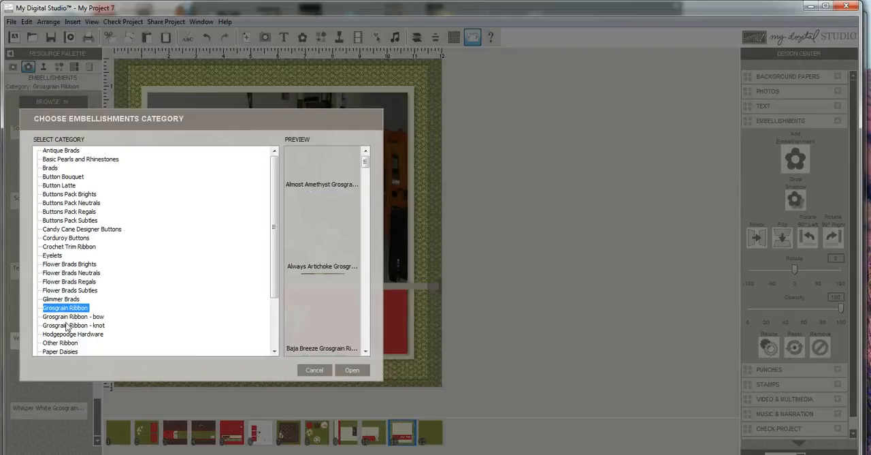
pyautogui.click(95, 317)
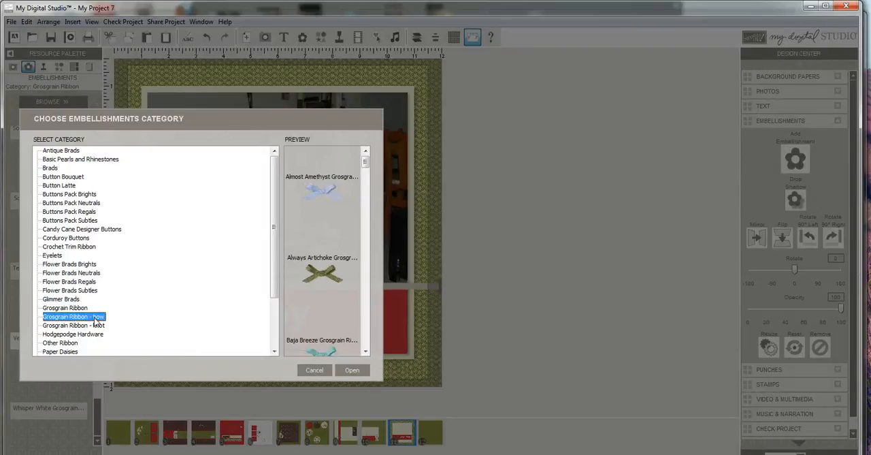
pyautogui.click(356, 371)
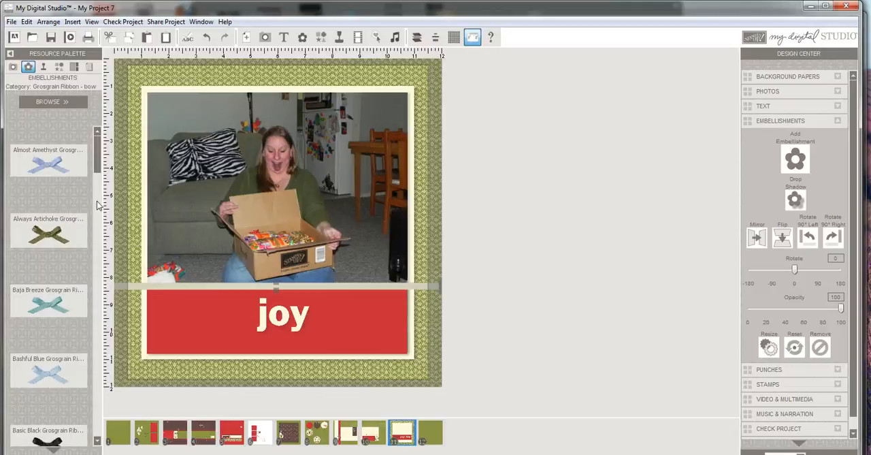
pyautogui.moveTo(98, 152); pyautogui.dragTo(98, 445)
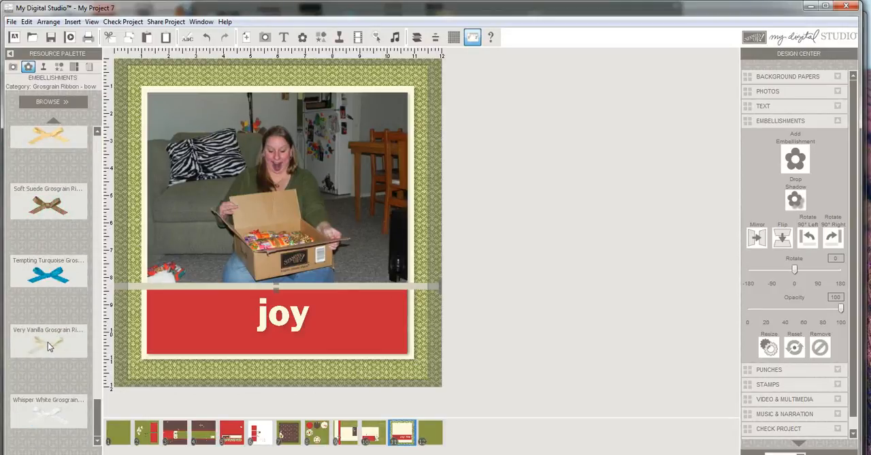
pyautogui.moveTo(47, 342); pyautogui.dragTo(179, 291)
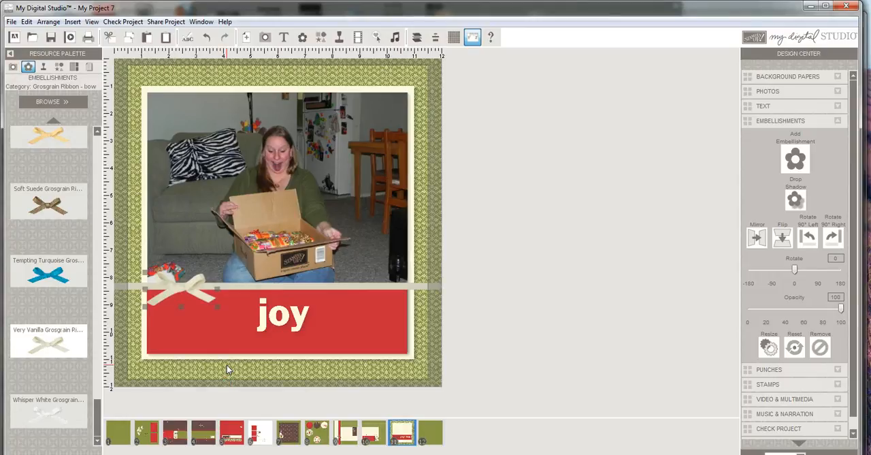
# Step: Add the text "2010" in white Arial at size 58 and place it in the lower-right corner of the red strip
pyautogui.click(799, 107)
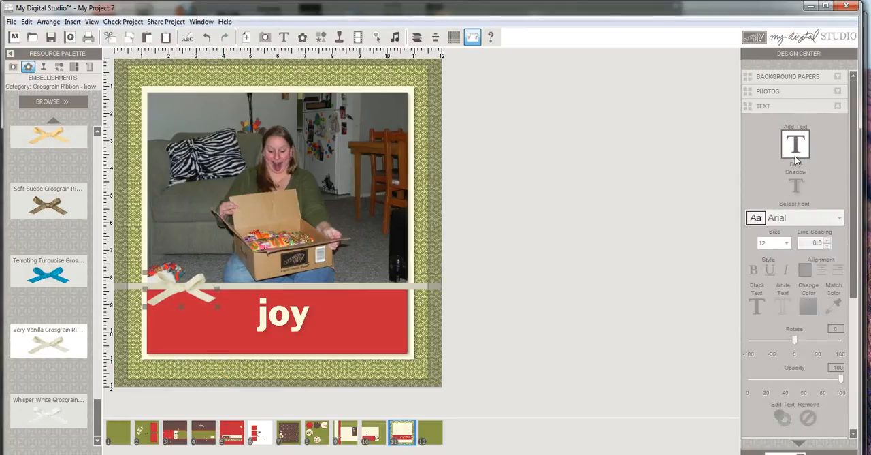
pyautogui.click(793, 150)
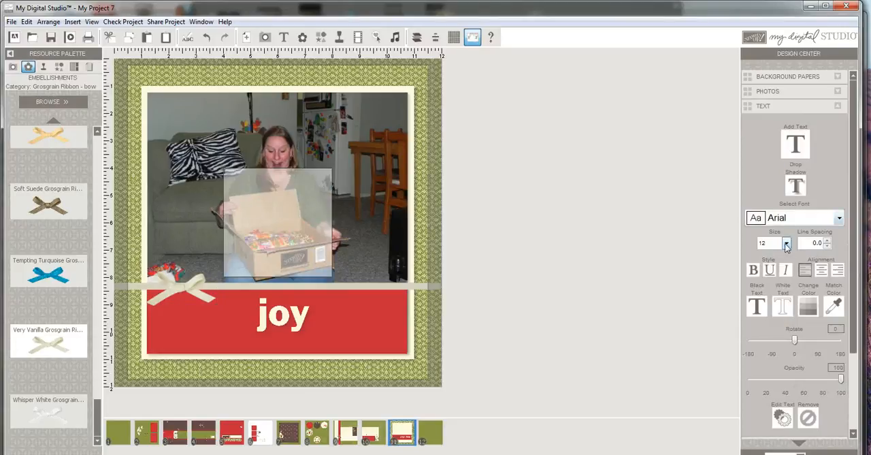
pyautogui.click(783, 307)
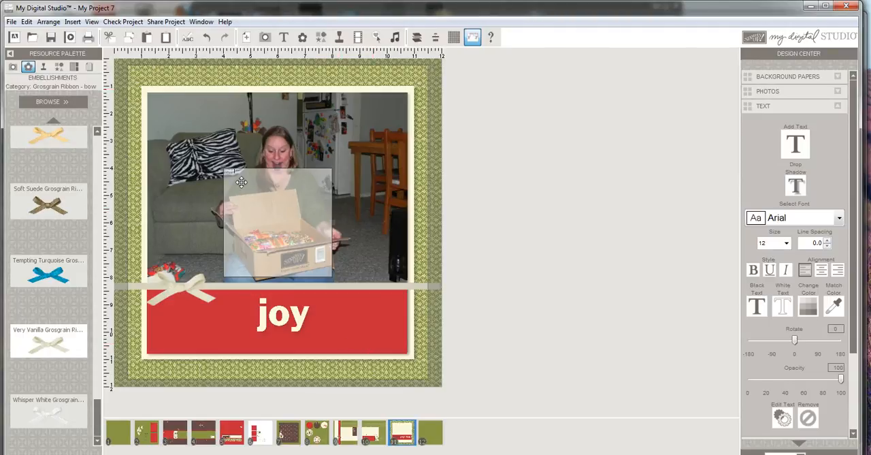
pyautogui.moveTo(241, 173); pyautogui.dragTo(223, 175)
pyautogui.click(786, 246)
pyautogui.moveTo(787, 274); pyautogui.dragTo(788, 310)
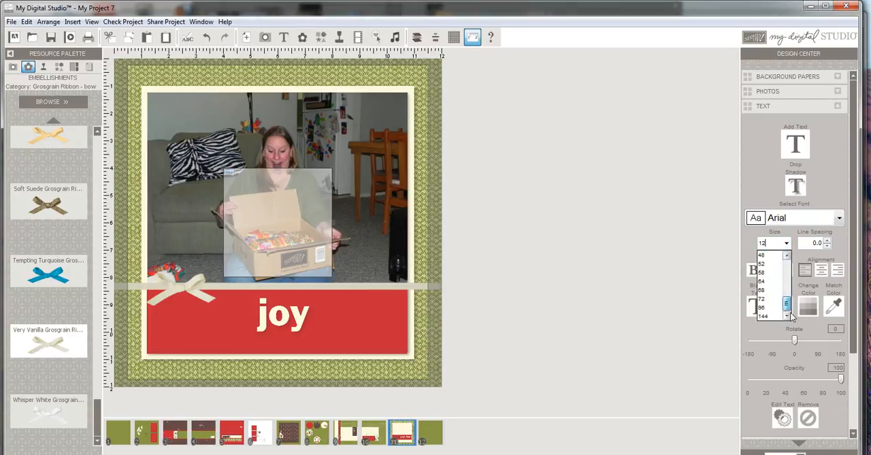
pyautogui.click(763, 272)
pyautogui.moveTo(252, 223); pyautogui.dragTo(359, 367)
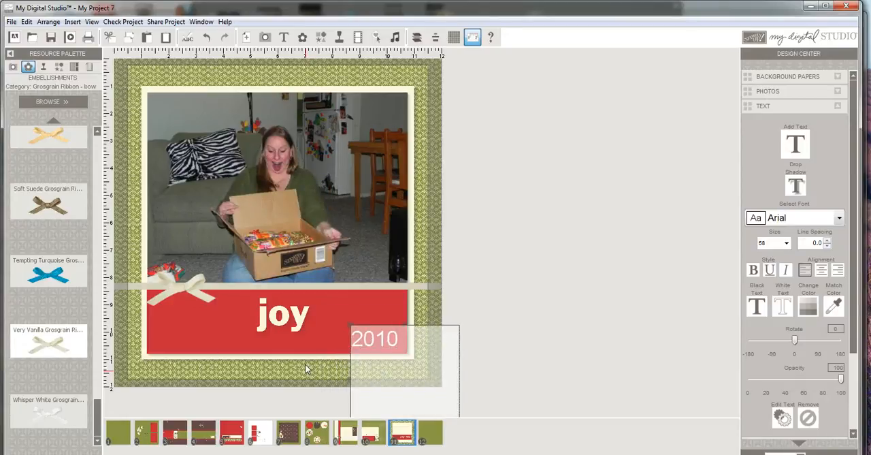
pyautogui.click(496, 170)
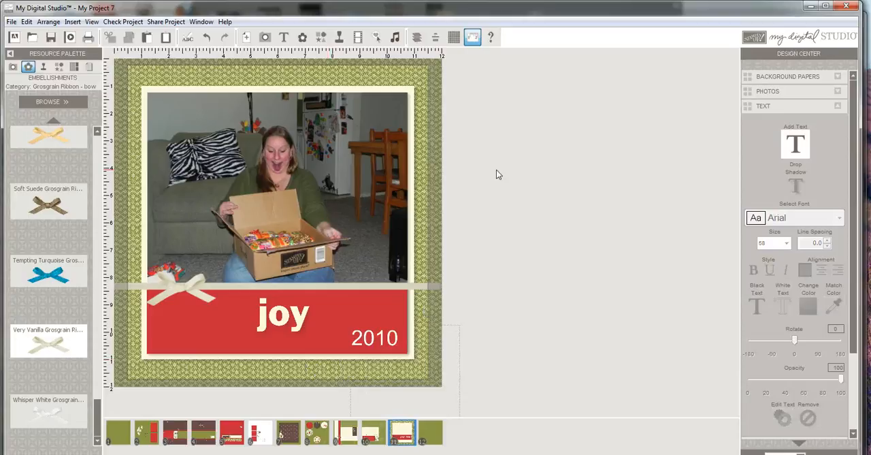